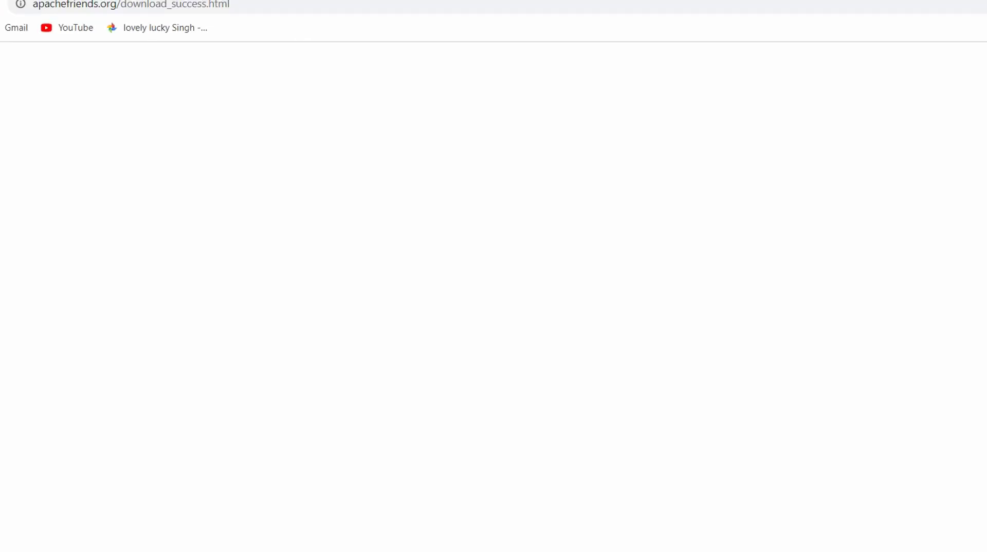
Download WordPress 5.4.2 from the WordPress.org download page and dismiss the thank-you message.
left_click(386, 8)
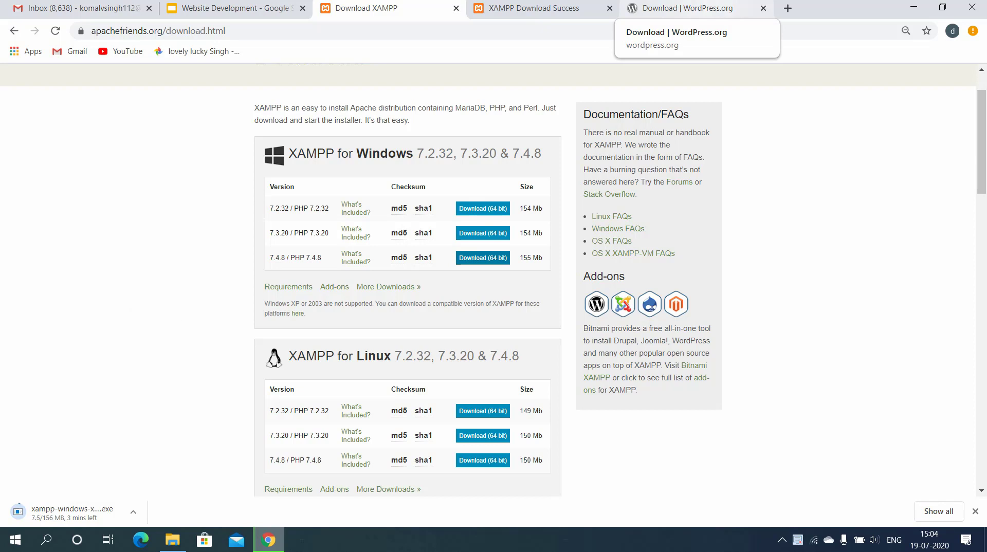
left_click(684, 8)
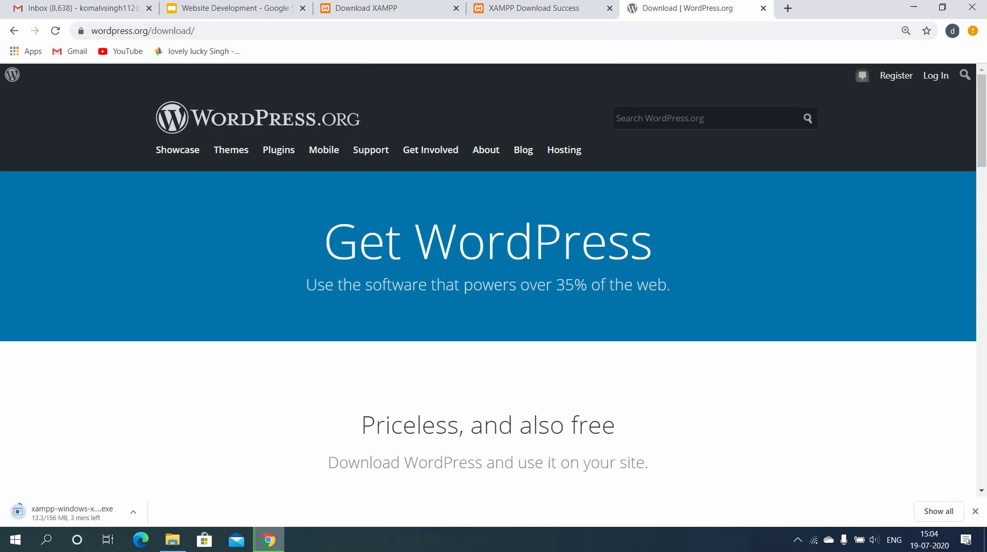
scroll(488, 280, "down", 6)
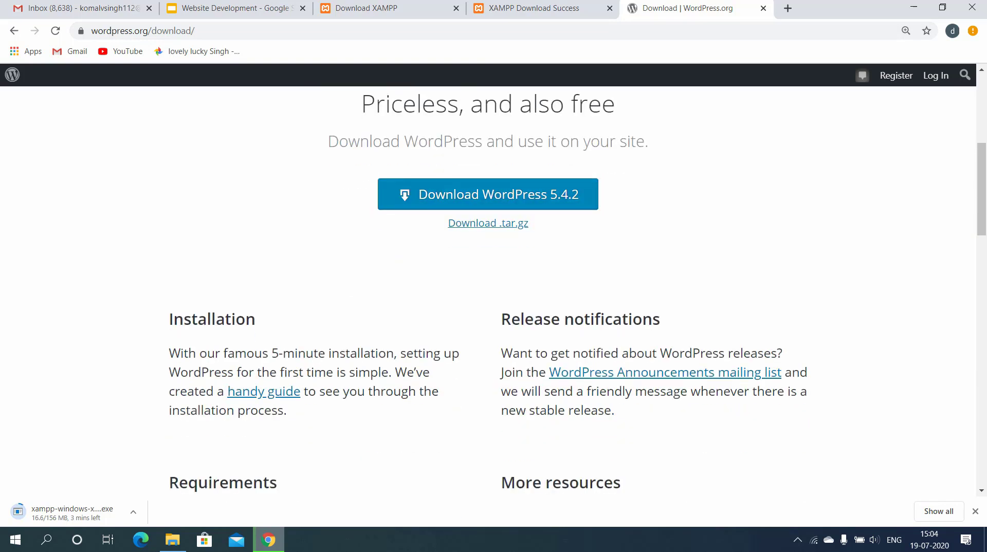
left_click(488, 194)
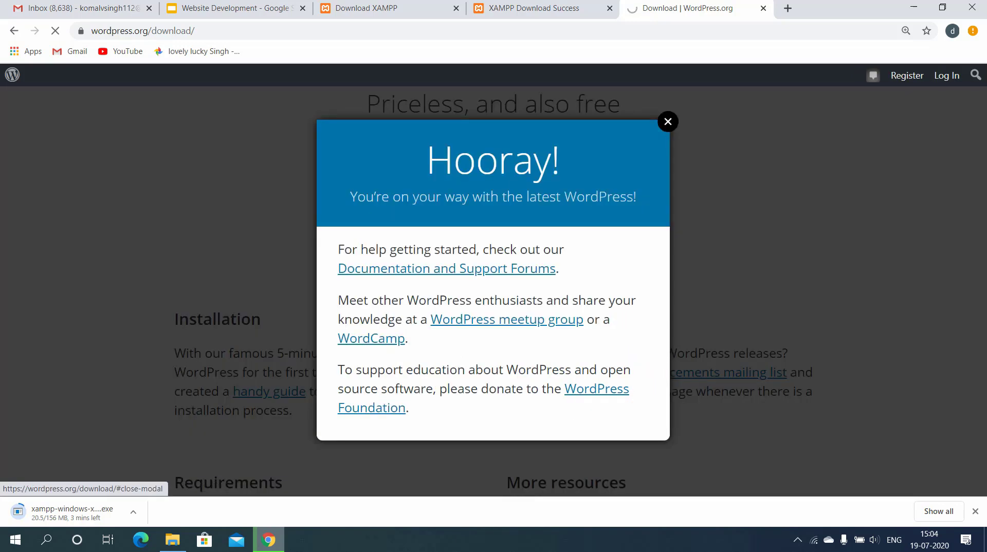
left_click(668, 122)
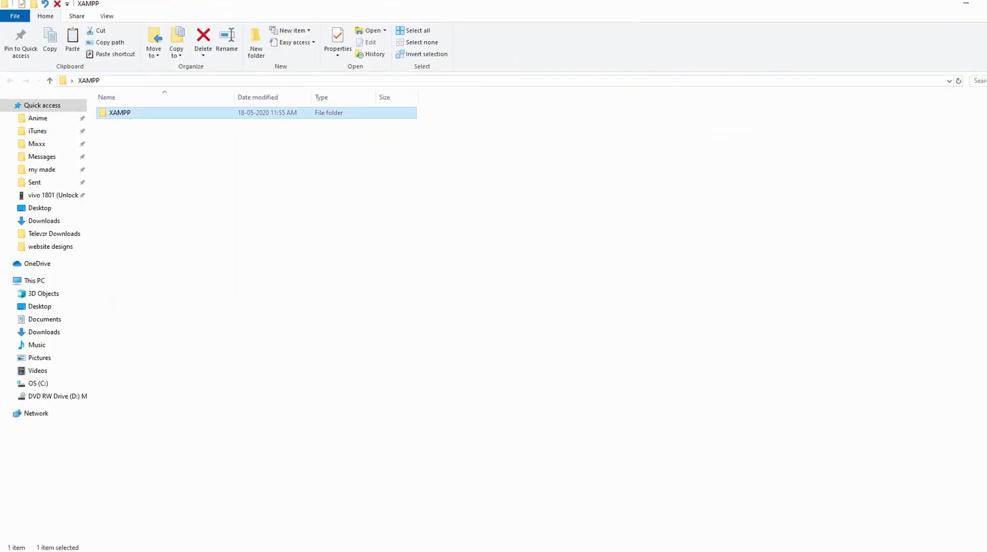
Run the xampp-win32-5.6.37-0-VC11 installer with all components and the folder C:\xampppp, and cancel the installation during unpacking.
key("Return")
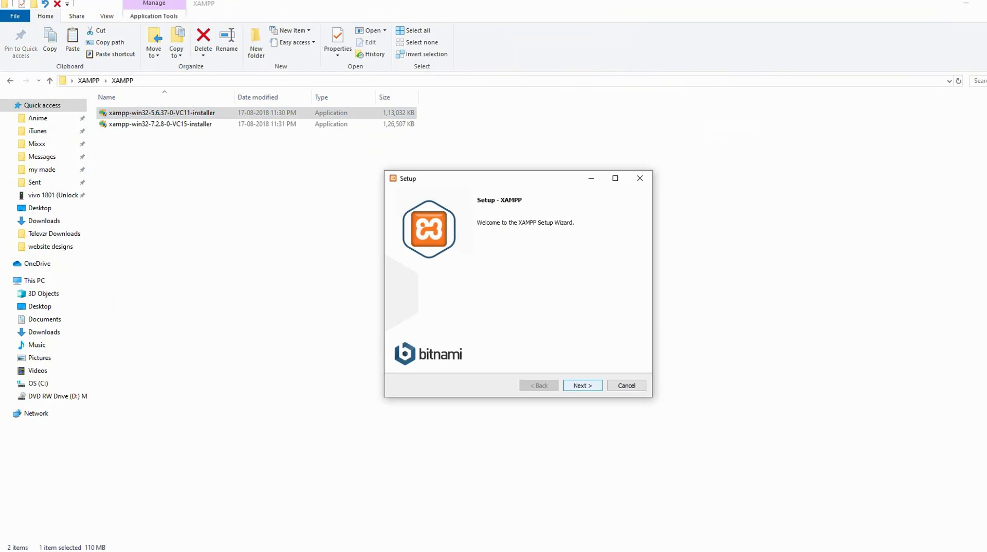
key("Return")
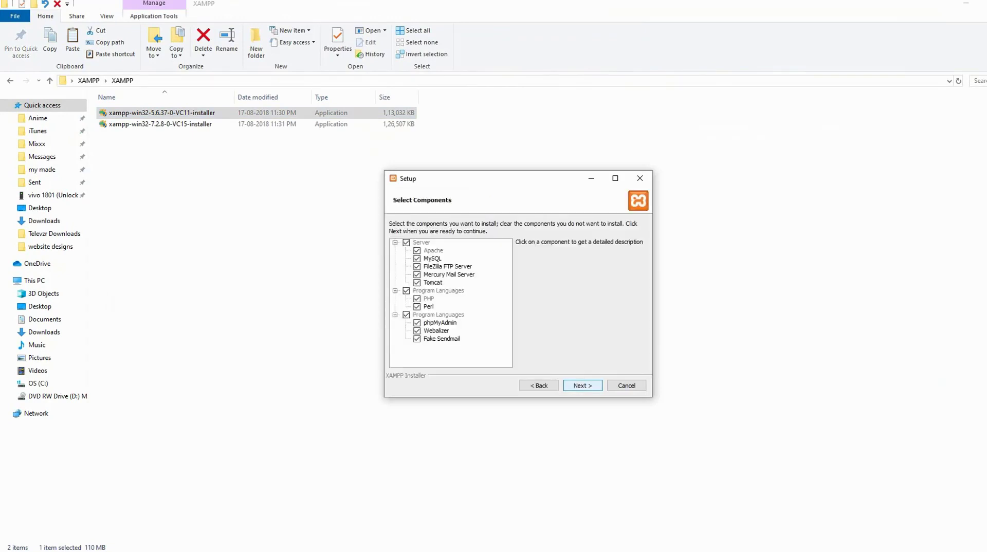
key("Return")
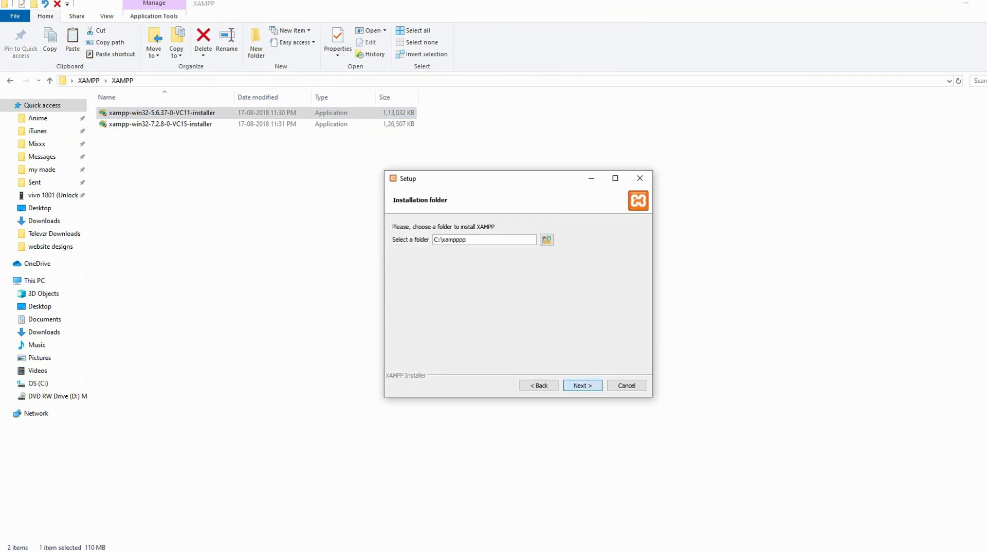
key("Return")
key("Return")
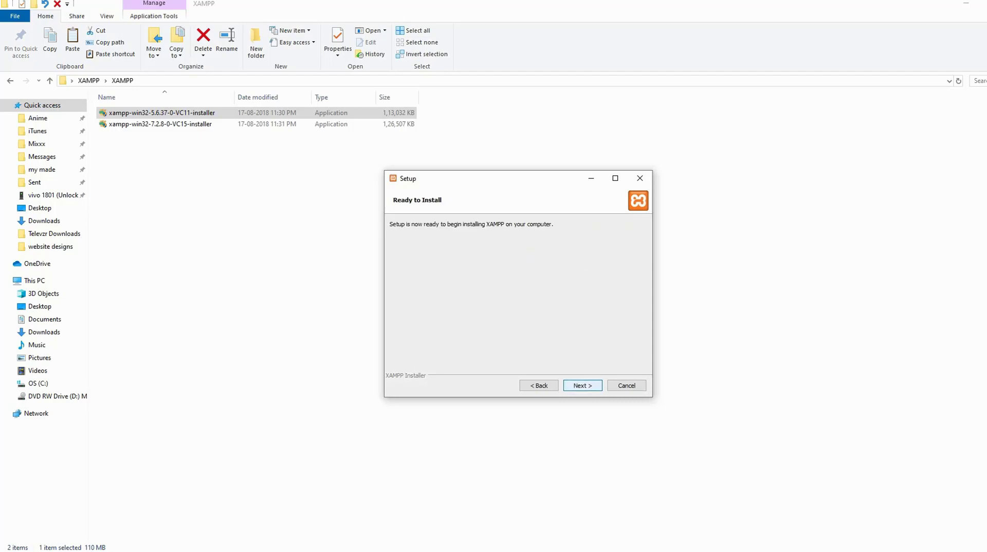
key("Return")
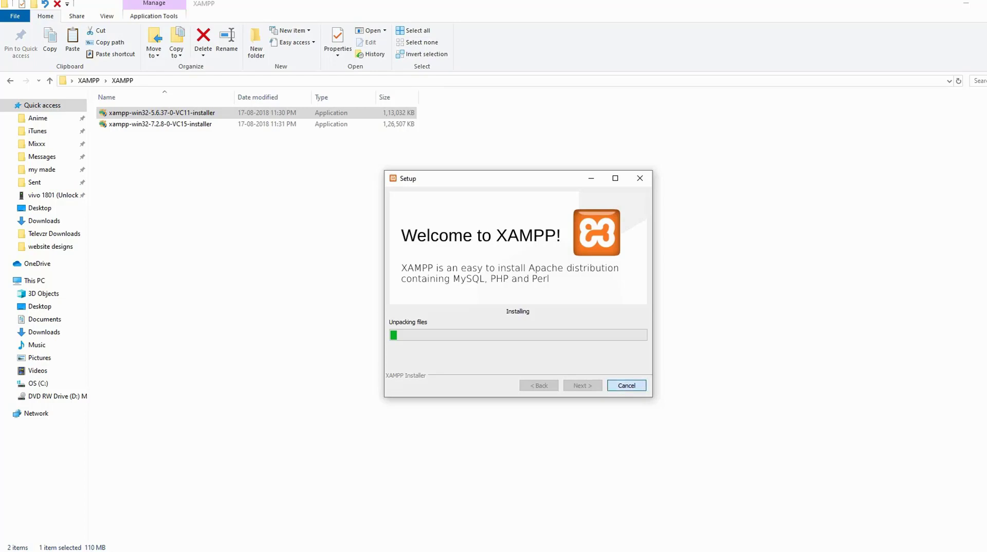
left_click(627, 386)
left_click(491, 285)
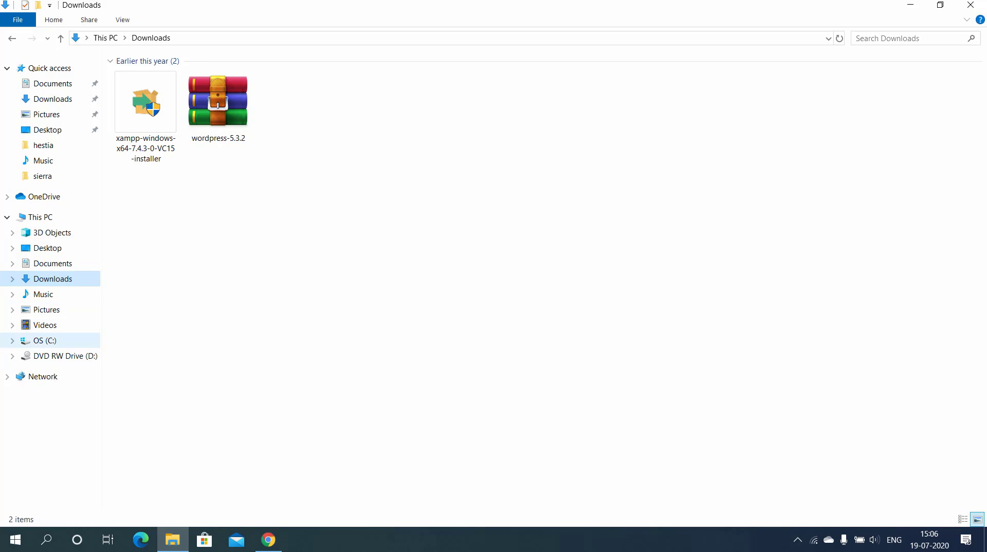
Go to the htdocs folder inside the xampp folder on drive C.
left_click(45, 341)
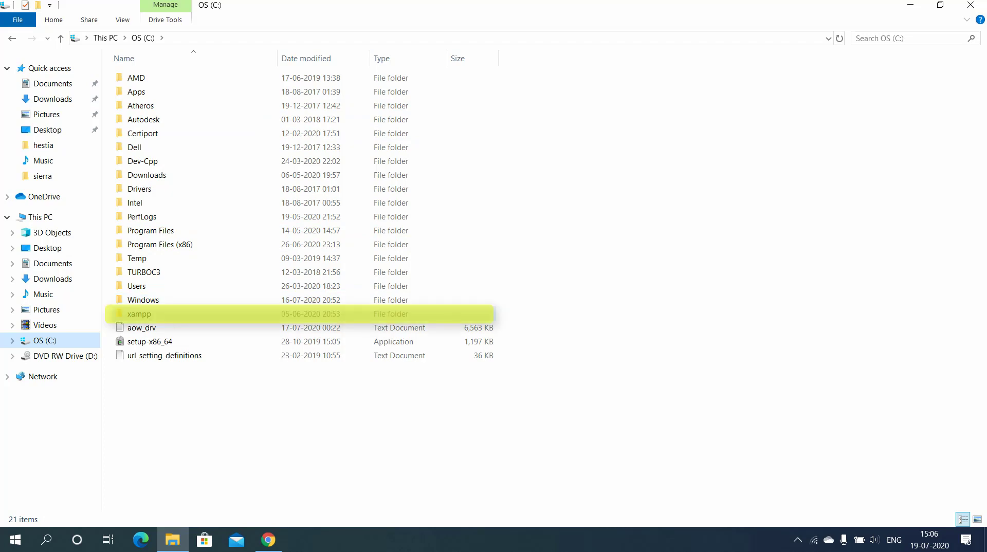
double_click(139, 314)
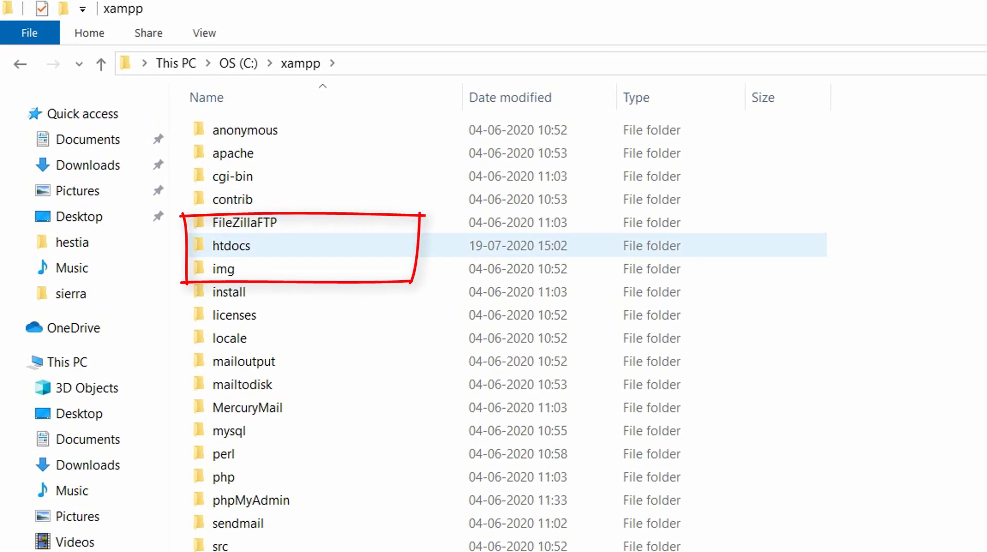
double_click(231, 245)
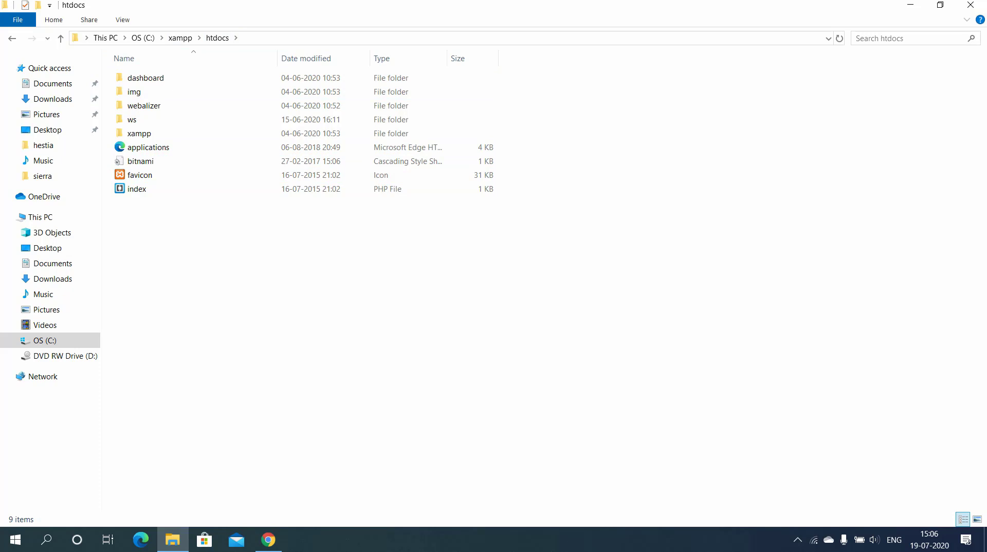
Create a new folder in htdocs, name it with the site owner's first name, and open it.
right_click(230, 227)
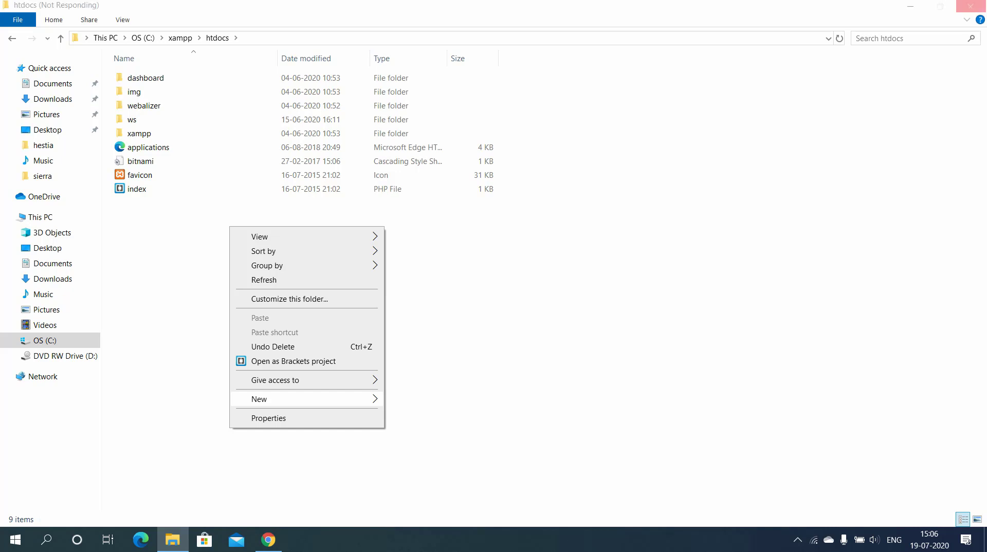
key("Up")
key("Up")
key("Up")
key("Up")
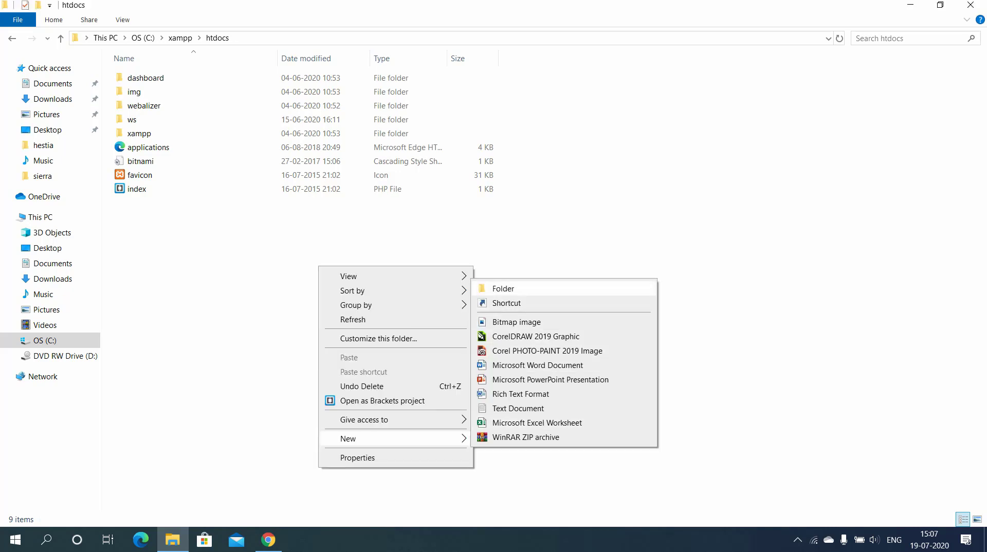
key("Return")
left_click(166, 105)
key("ctrl+shift+Left")
key("ctrl+shift+Left")
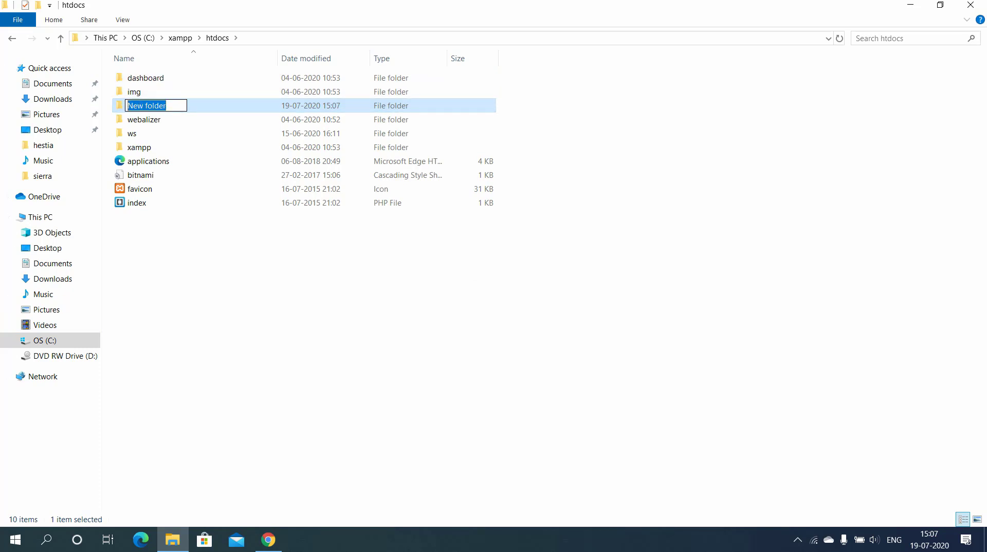
type("Komal")
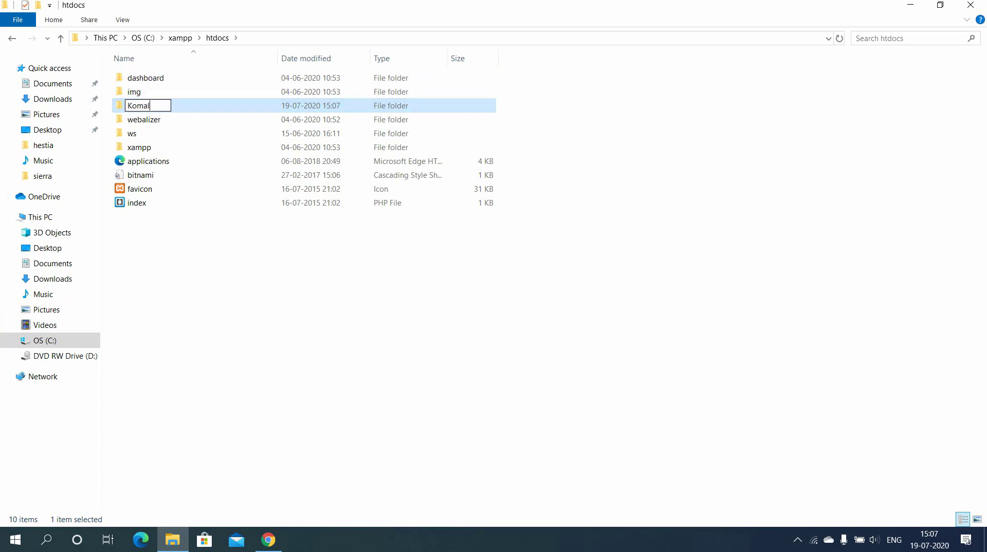
key("Return")
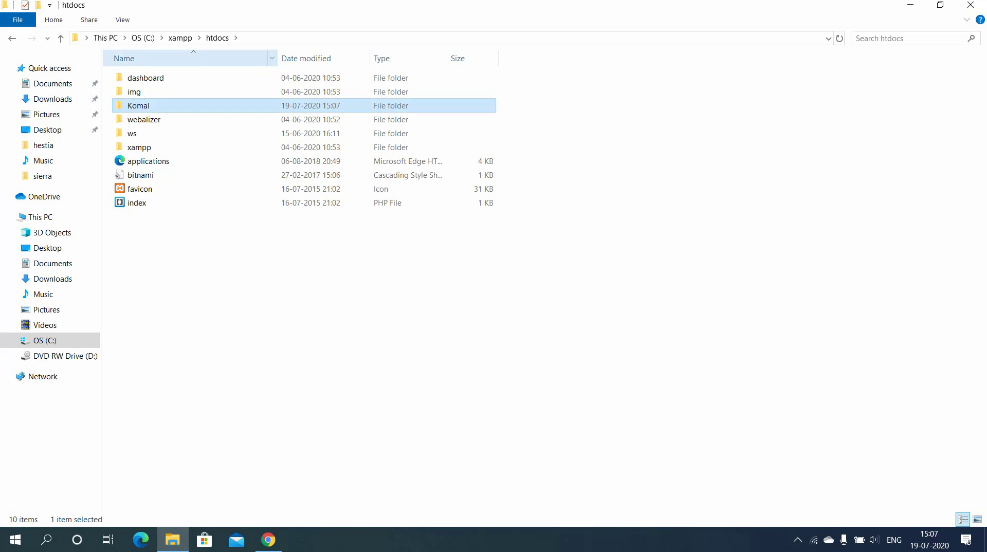
key("Return")
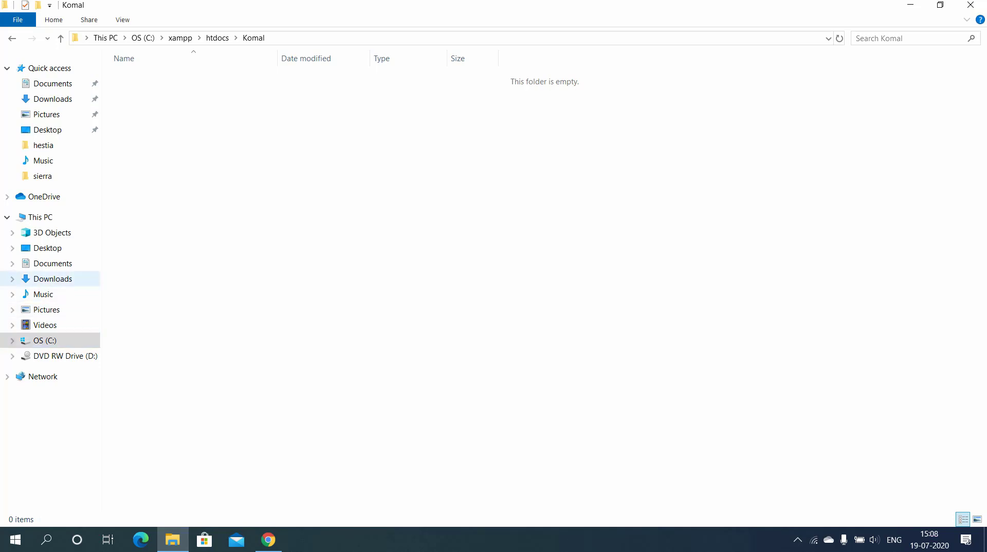
Copy the wordpress-5.3.2 archive from Downloads into the new site folder inside htdocs.
left_click(53, 279)
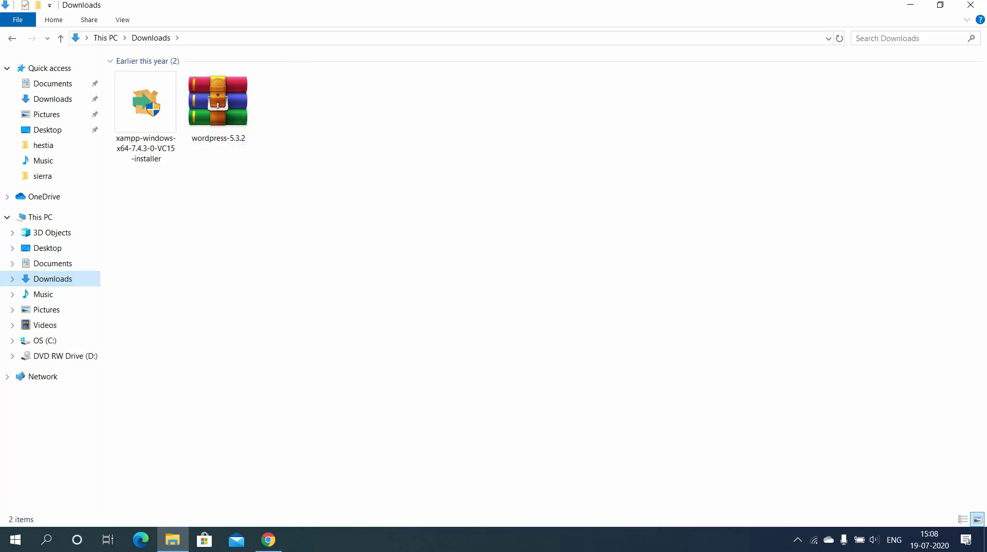
right_click(223, 115)
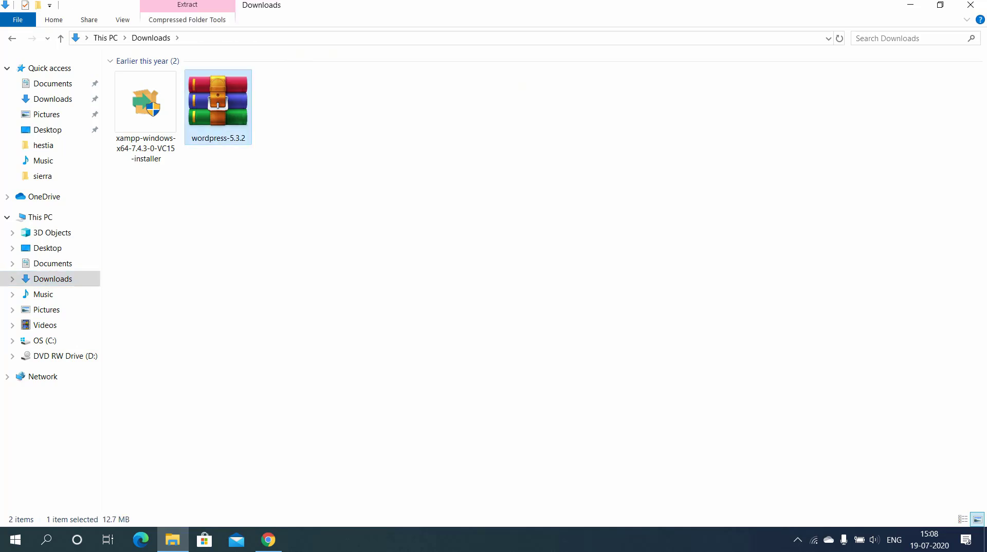
left_click(253, 355)
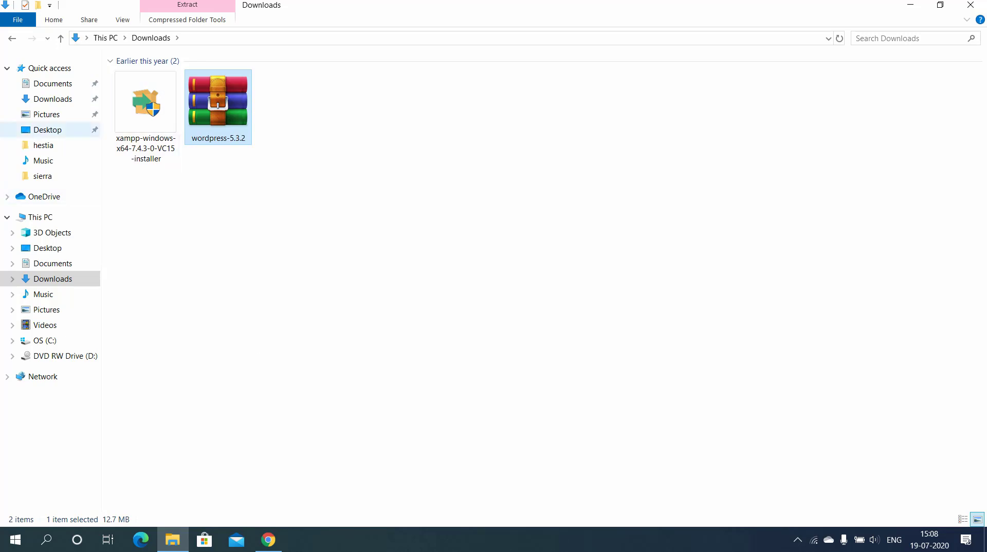
left_click(12, 39)
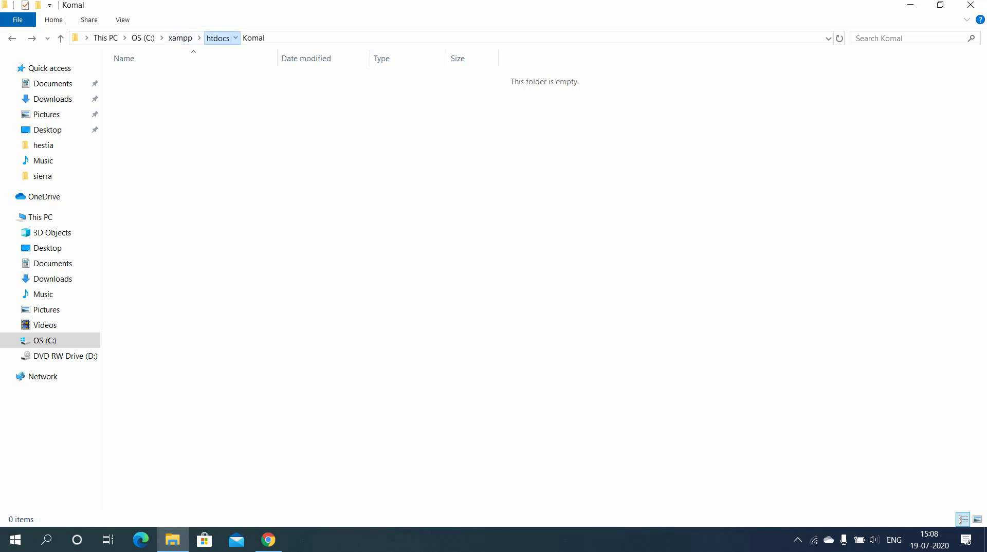
left_click(218, 38)
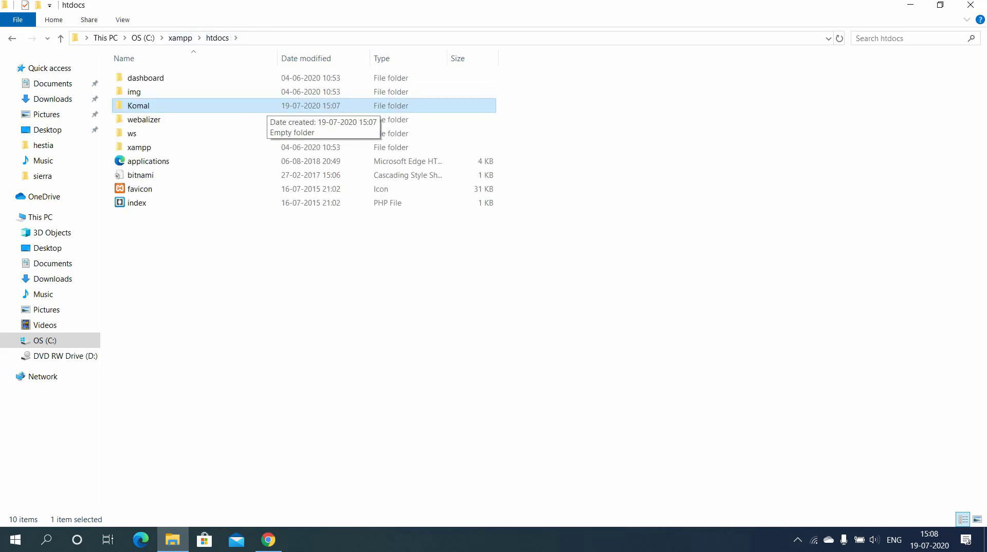
double_click(259, 105)
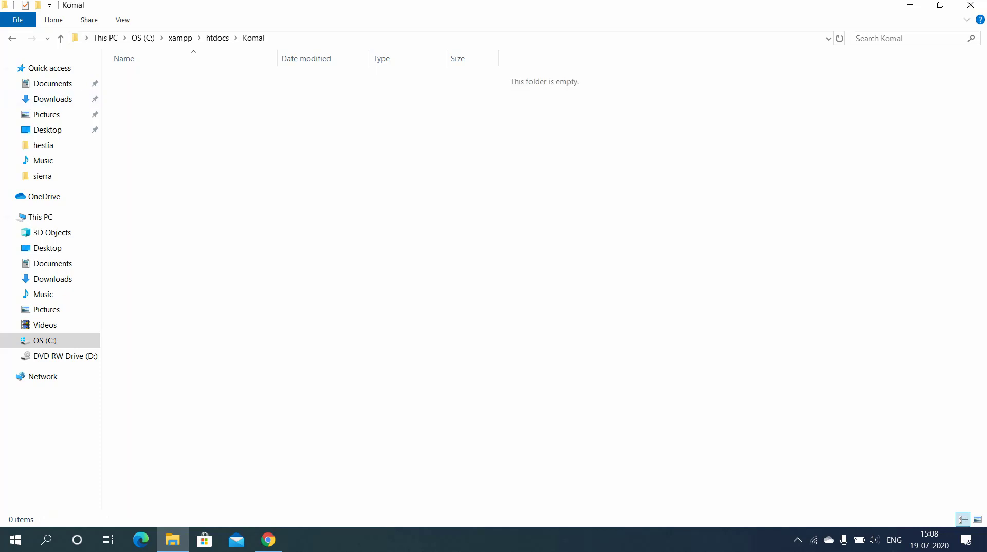
right_click(432, 157)
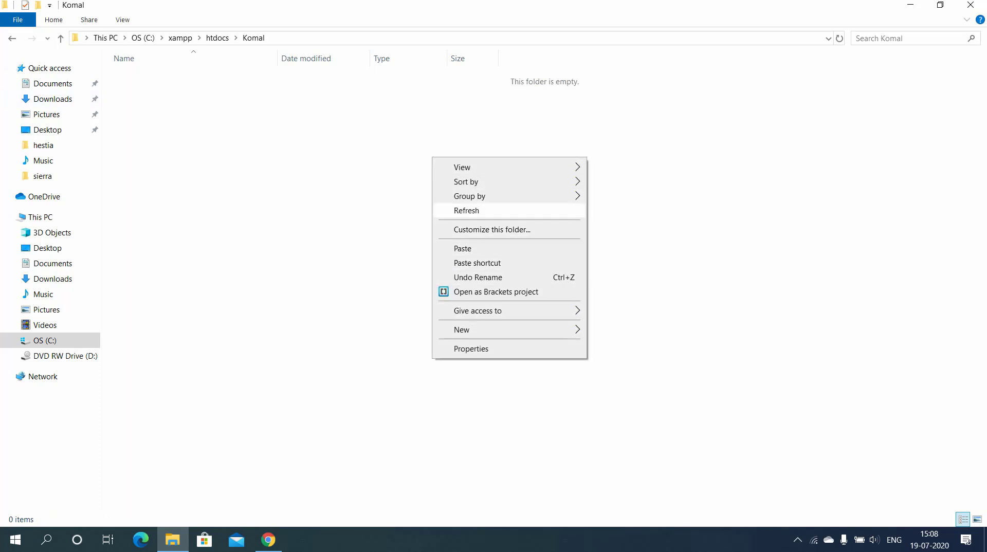
left_click(462, 248)
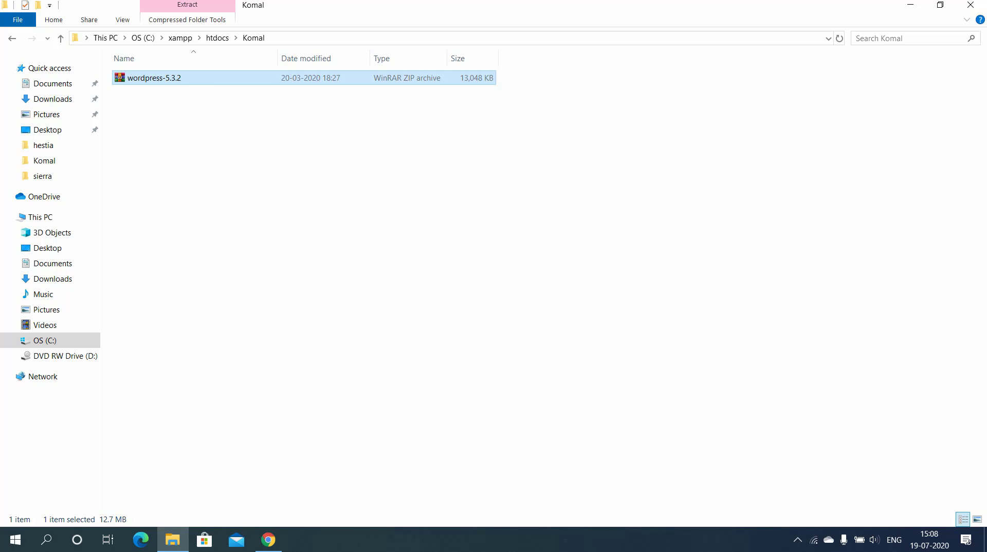
Extract the wordpress-5.3.2 archive into a wordpress-5.3.2 folder inside the site folder.
right_click(150, 77)
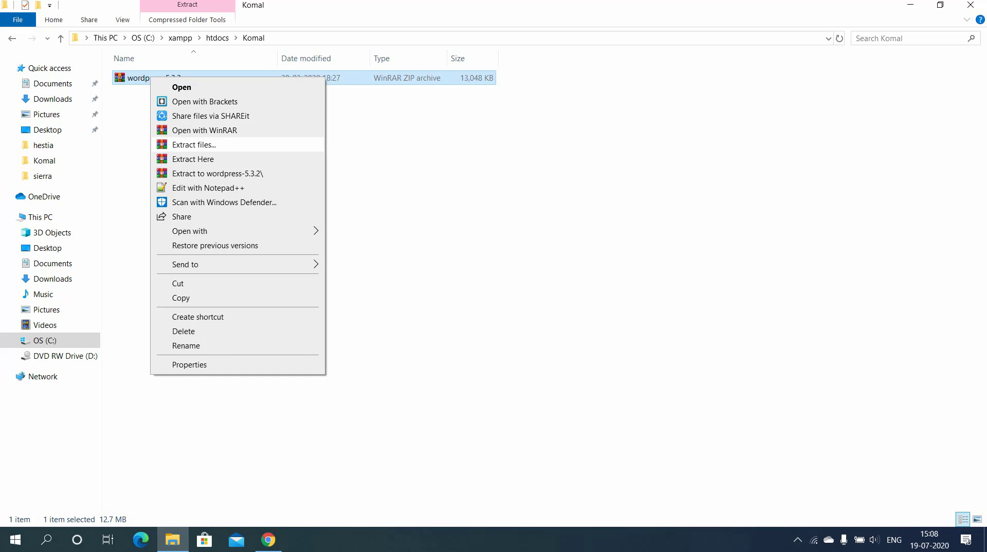
left_click(193, 144)
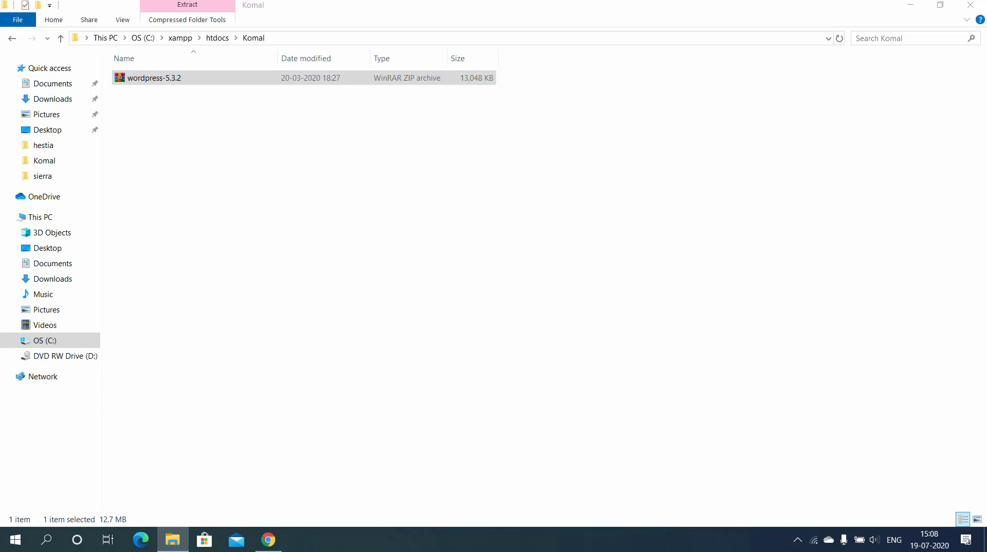
key("Return")
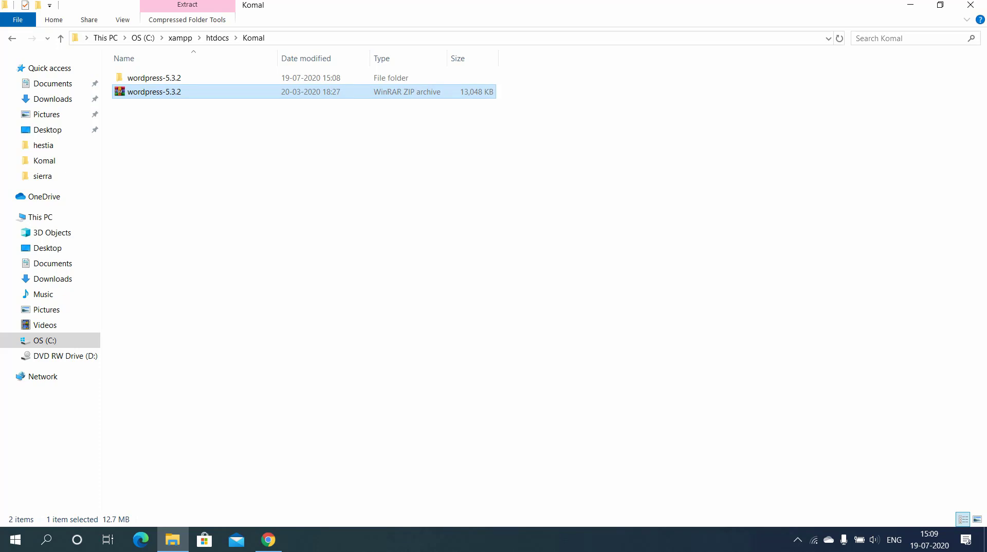
Delete the wordpress-5.3.2 ZIP archive from the site folder and open the extracted wordpress-5.3.2 folder.
left_click(254, 38)
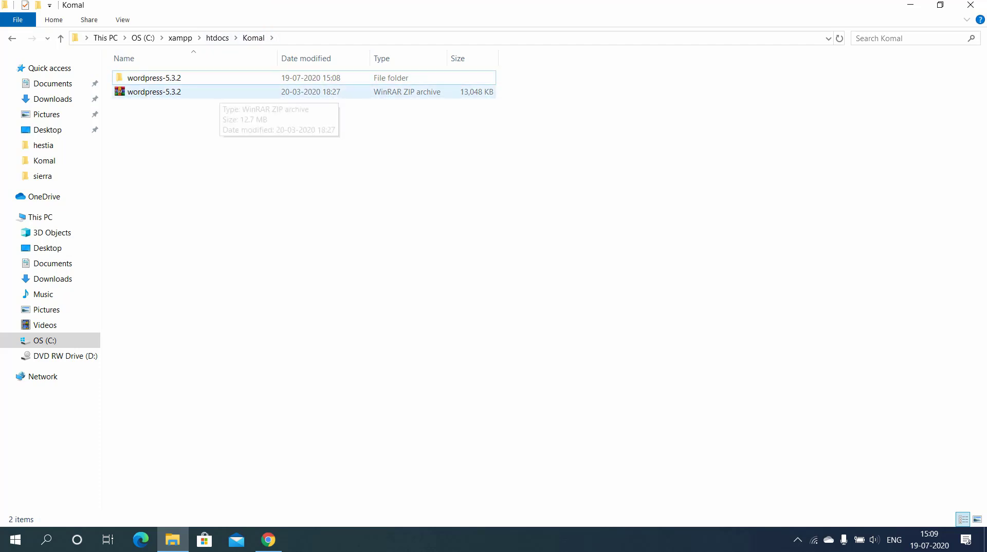
left_click(216, 92)
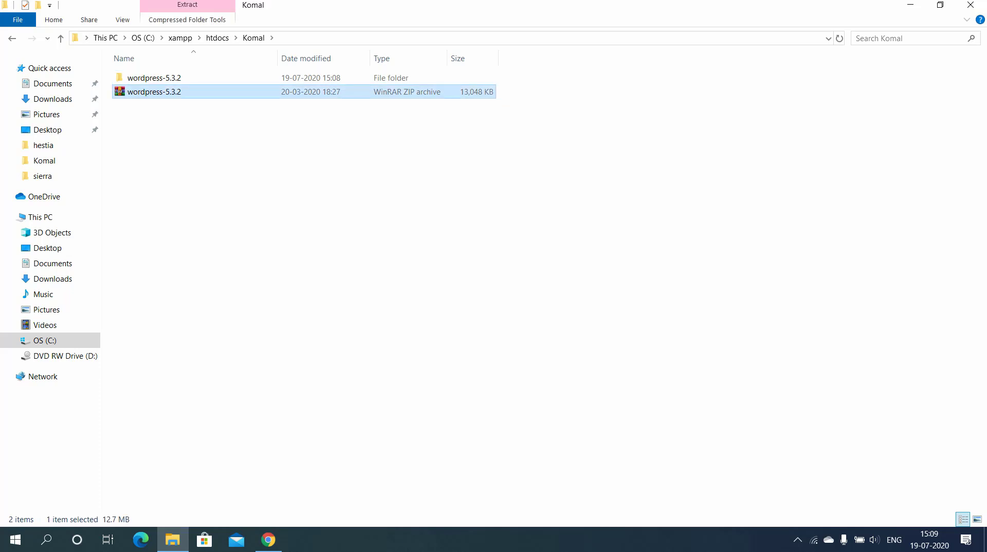
key("Delete")
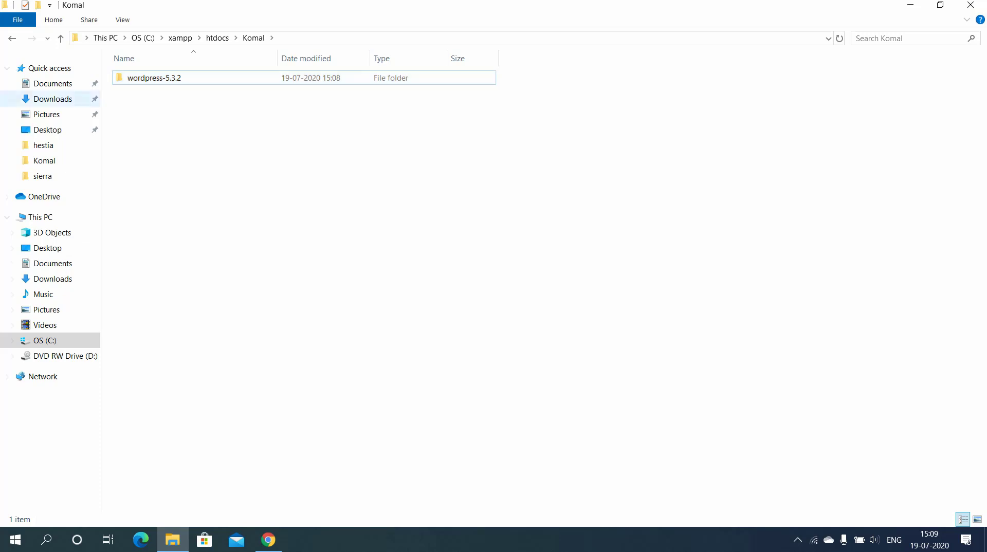
double_click(154, 77)
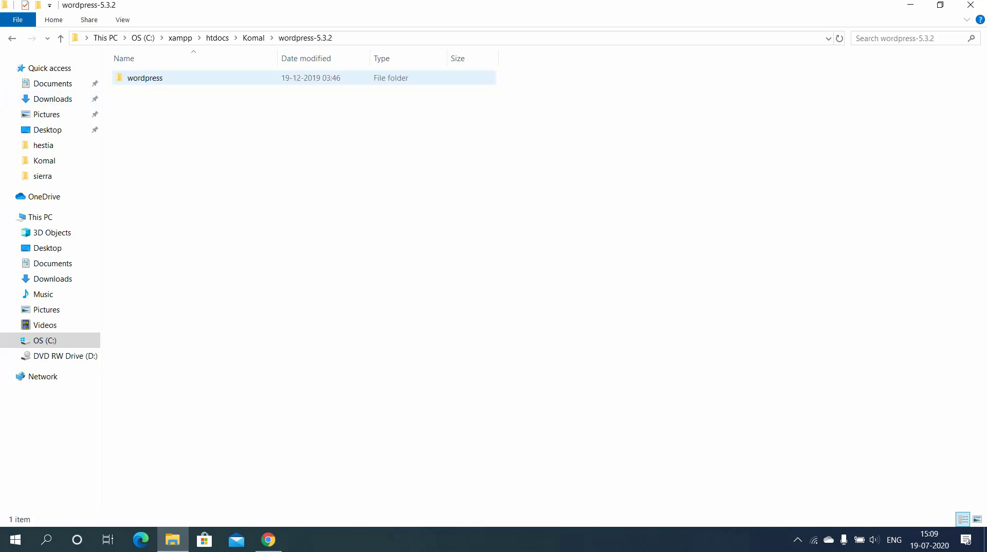
Move all WordPress files and folders from the inner wordpress folder of wordpress-5.3.2 directly into the site folder under htdocs.
double_click(155, 78)
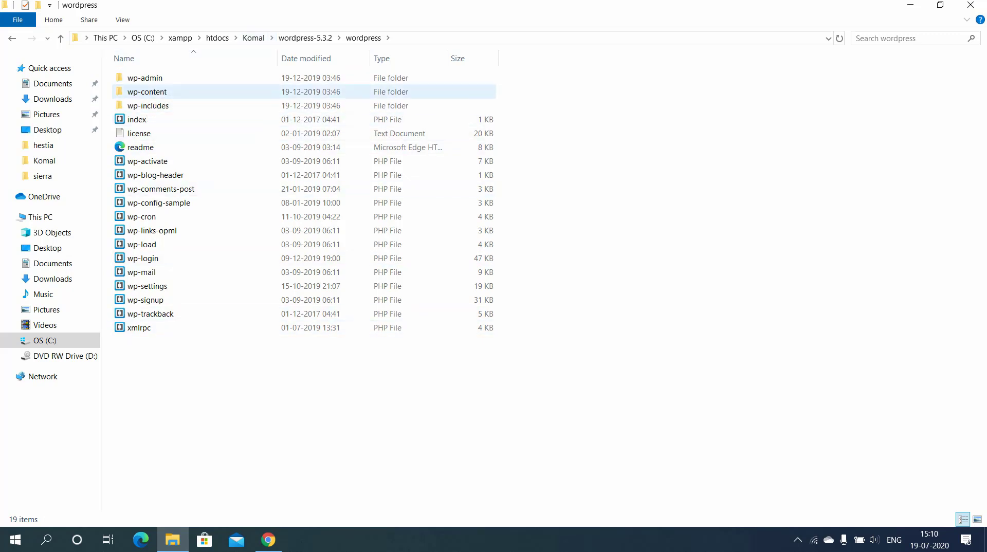
left_click_drag(109, 68, 300, 346)
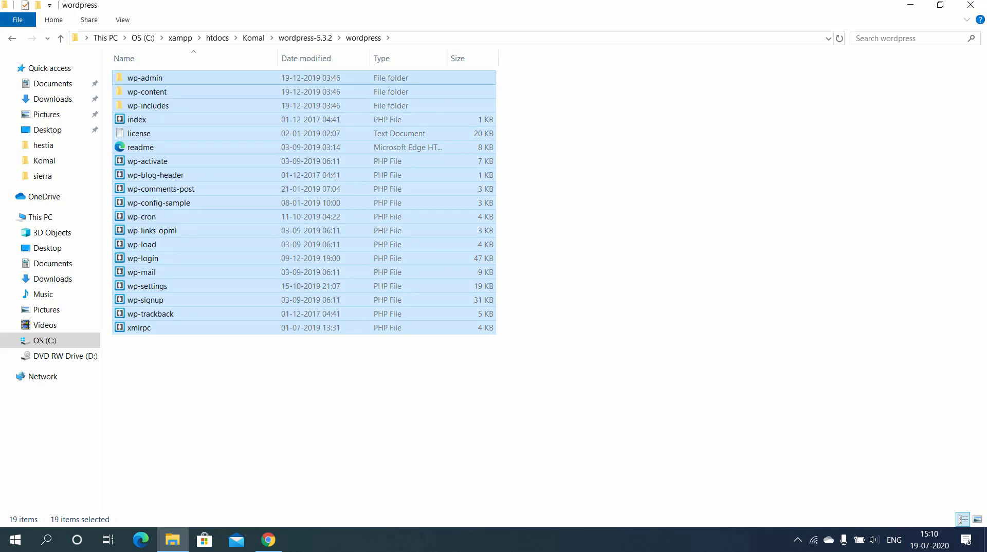
key("ctrl+x")
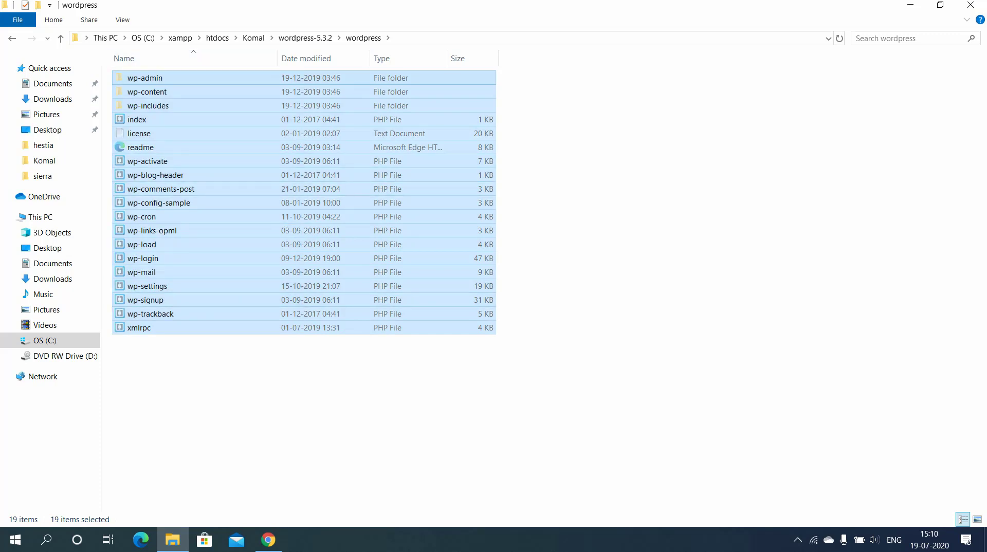
left_click(253, 38)
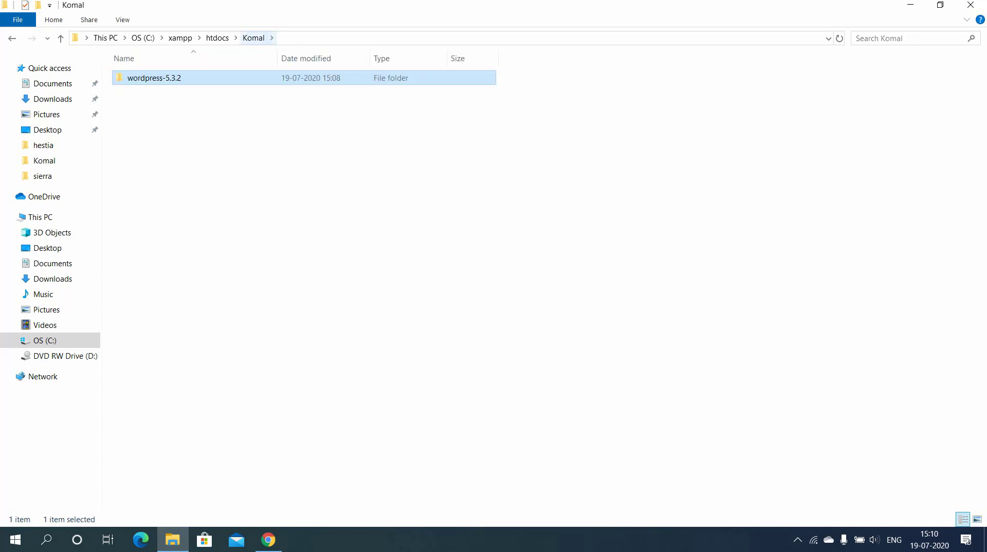
left_click(308, 206)
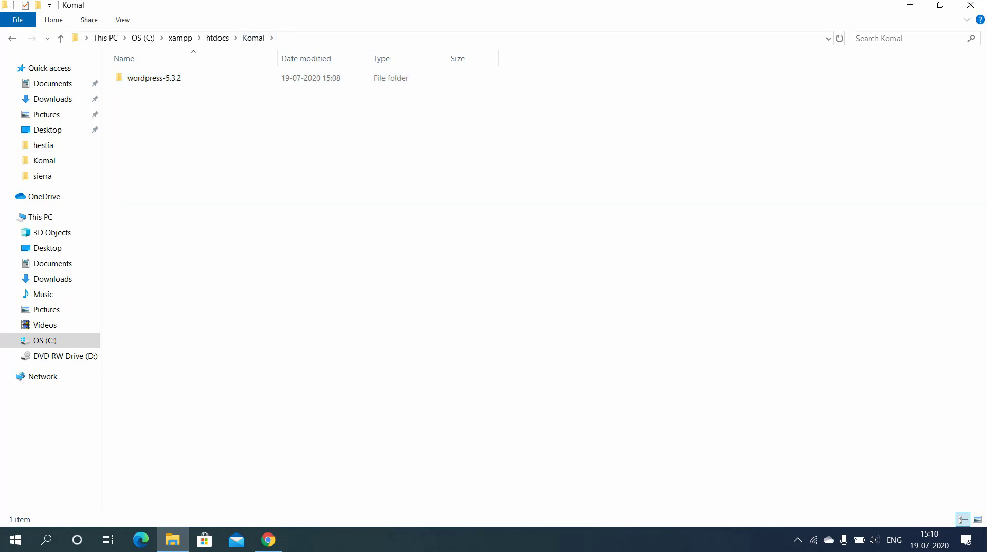
key("ctrl+v")
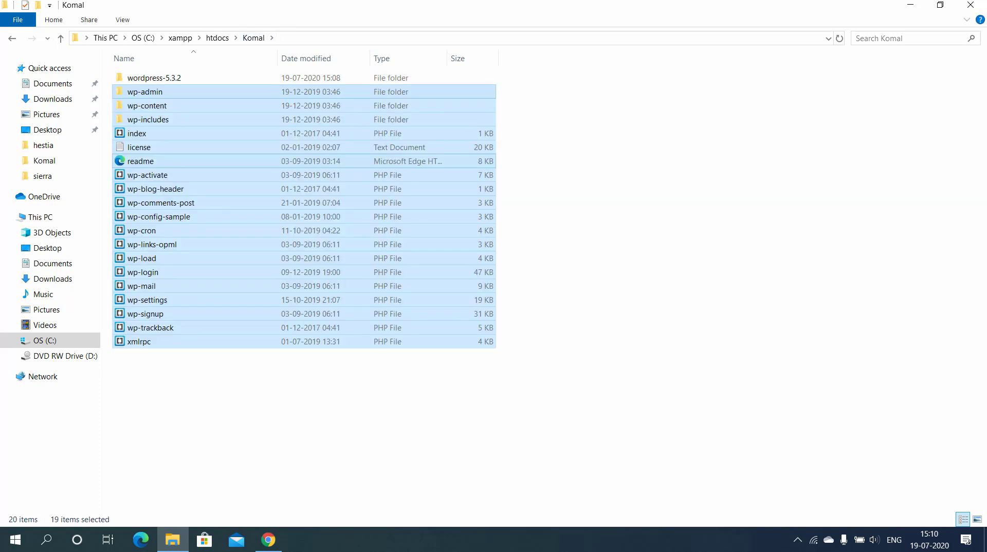
Delete the leftover wordpress-5.3.2 folder from the site folder.
left_click(643, 257)
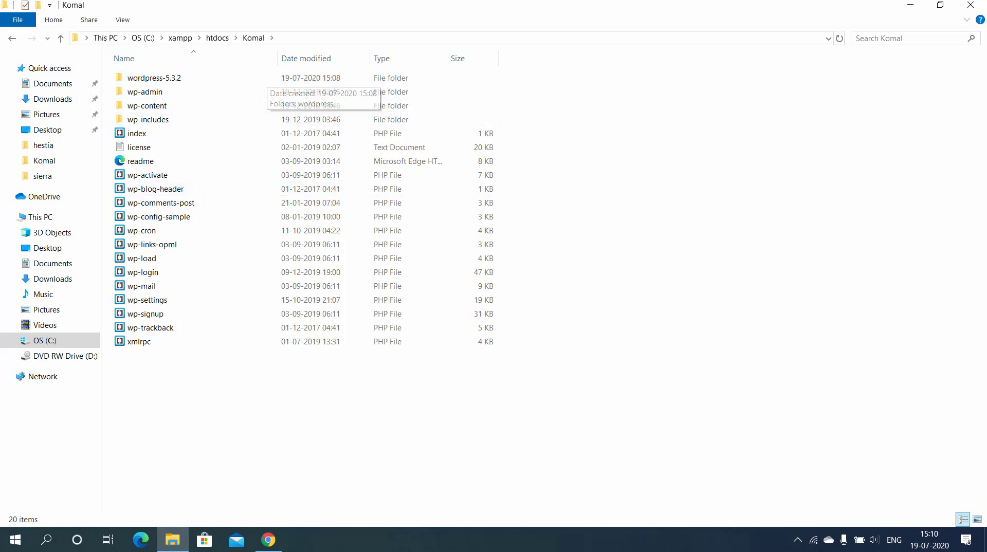
left_click(155, 77)
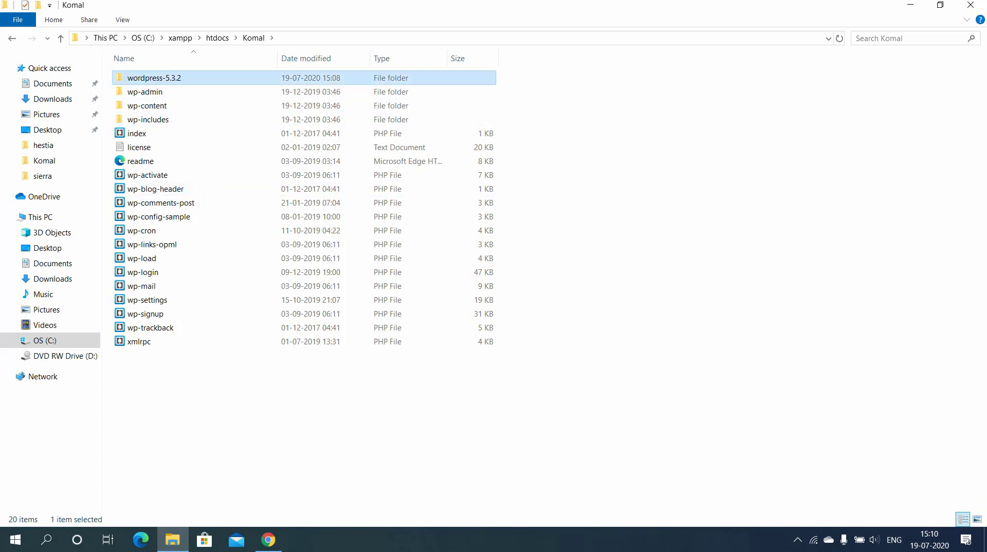
key("Delete")
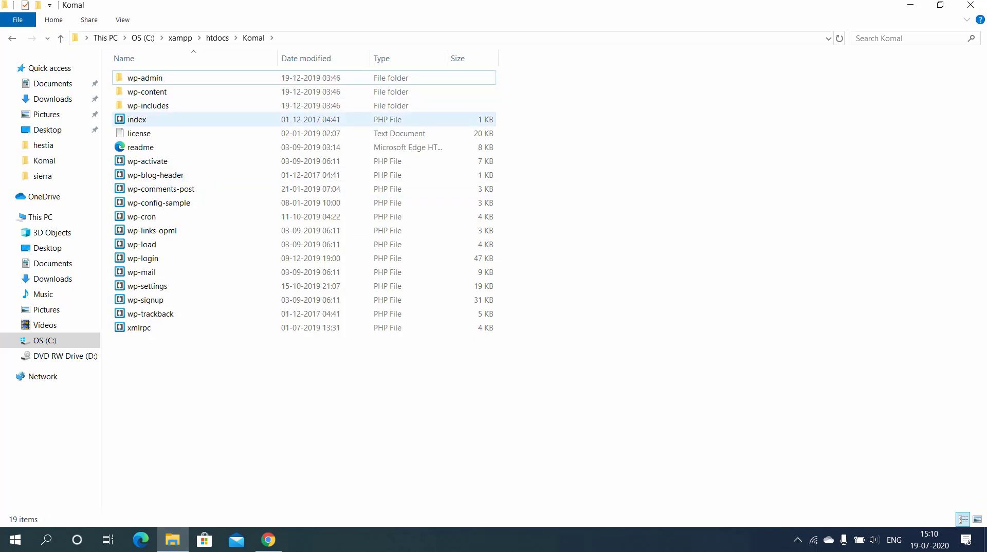